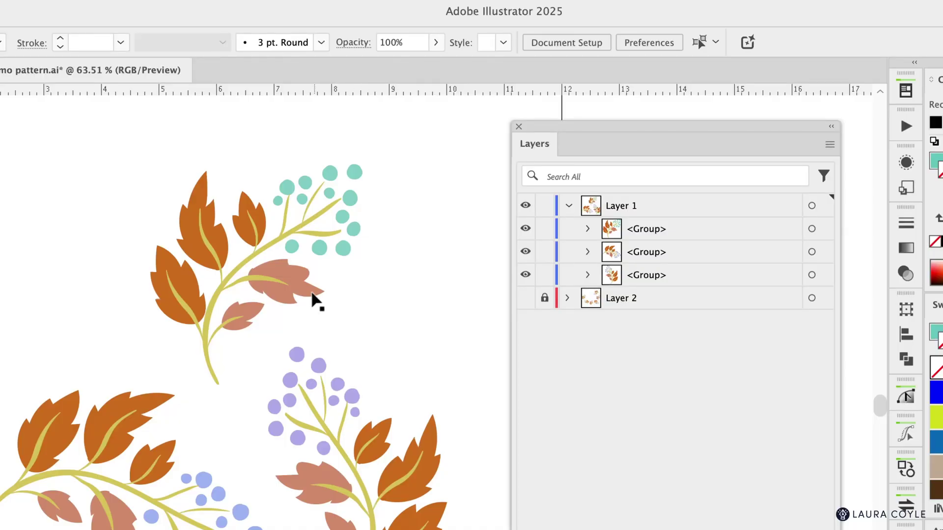
Expand the top sprig group in Layers to list its compound-path stem and berry and leaf paths, then deselect.
{"action": "left_click", "coordinate": [308, 292]}
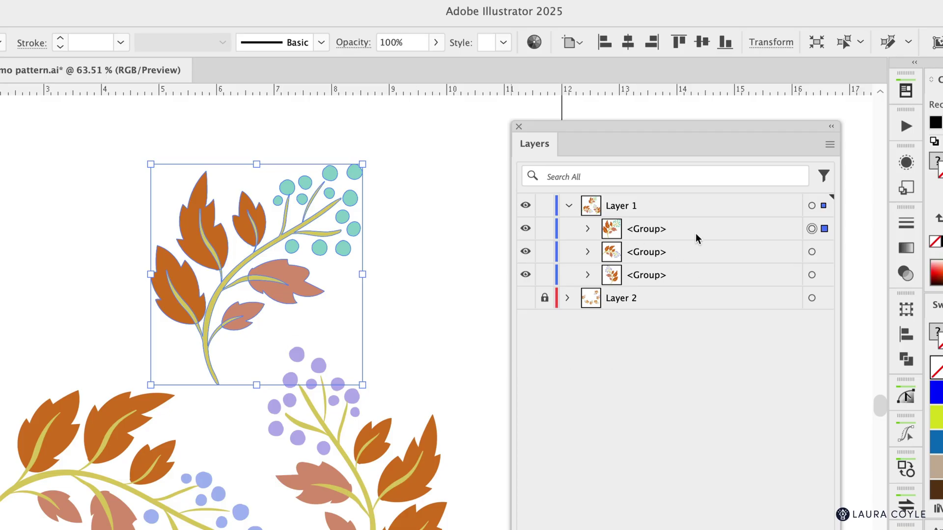
{"action": "left_click", "coordinate": [587, 229]}
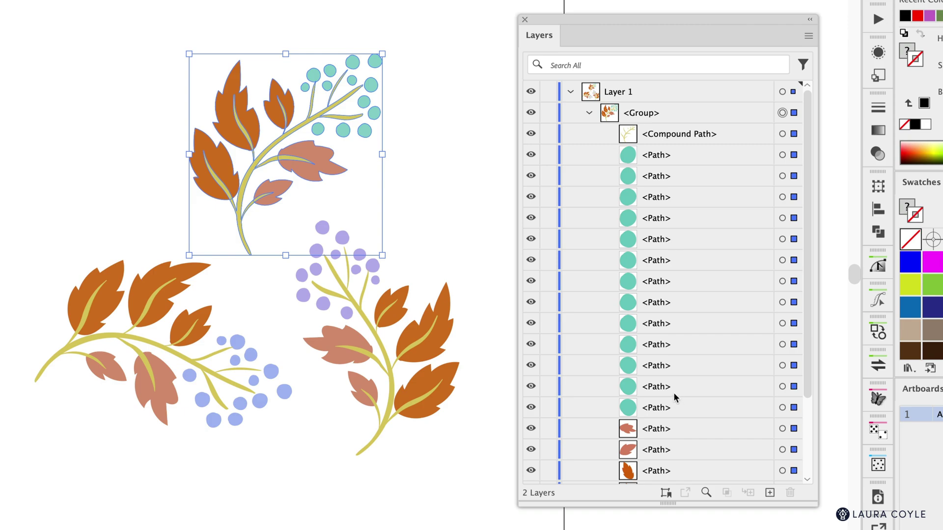
{"action": "left_click", "coordinate": [440, 165]}
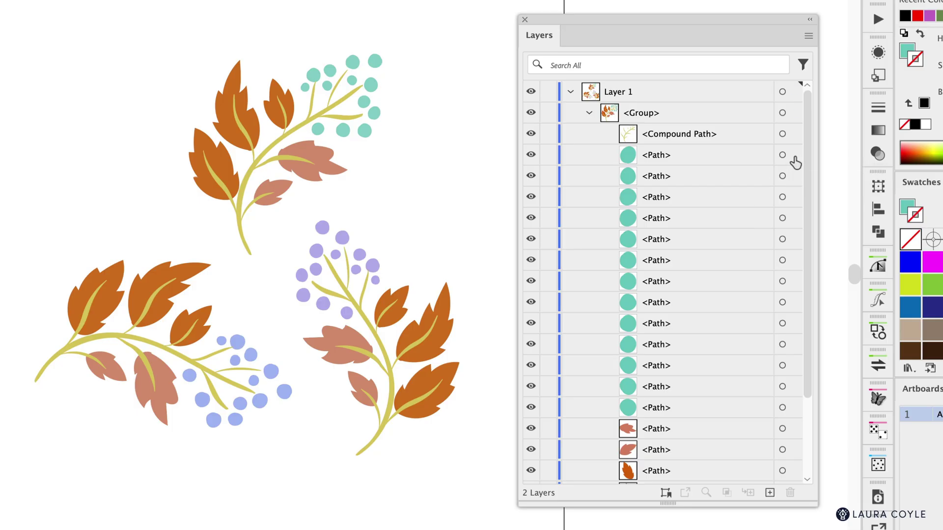
{"action": "left_click", "coordinate": [793, 158]}
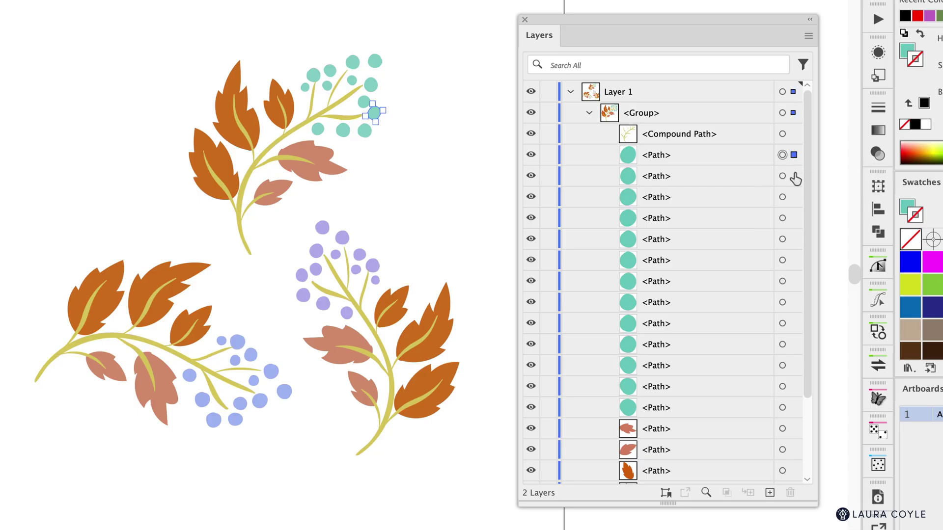
{"action": "left_click", "coordinate": [793, 176]}
{"action": "left_click", "coordinate": [793, 197]}
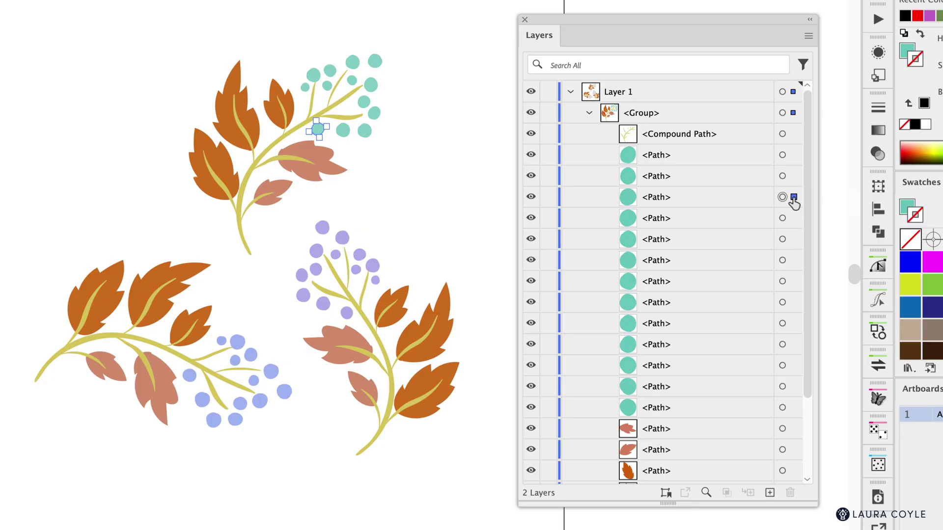
{"action": "key", "text": "shift"}
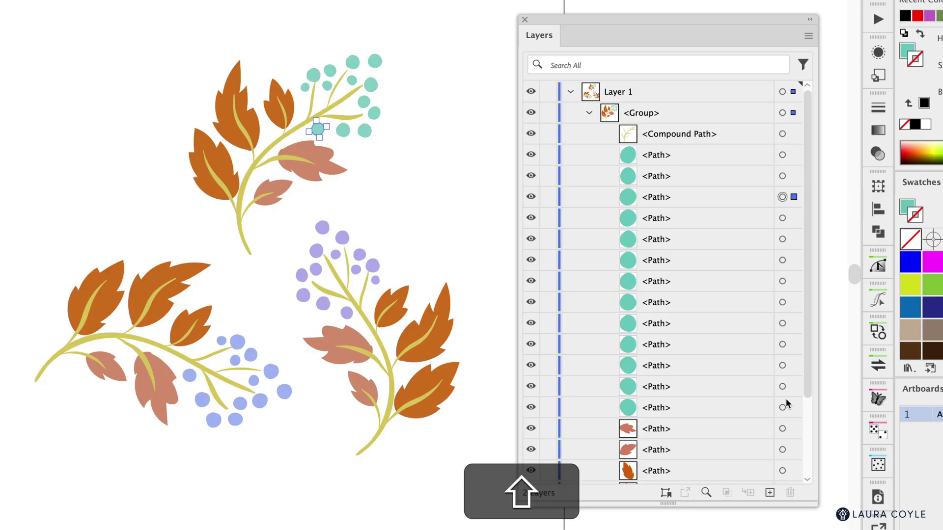
{"action": "left_click", "coordinate": [793, 410], "text": "shift"}
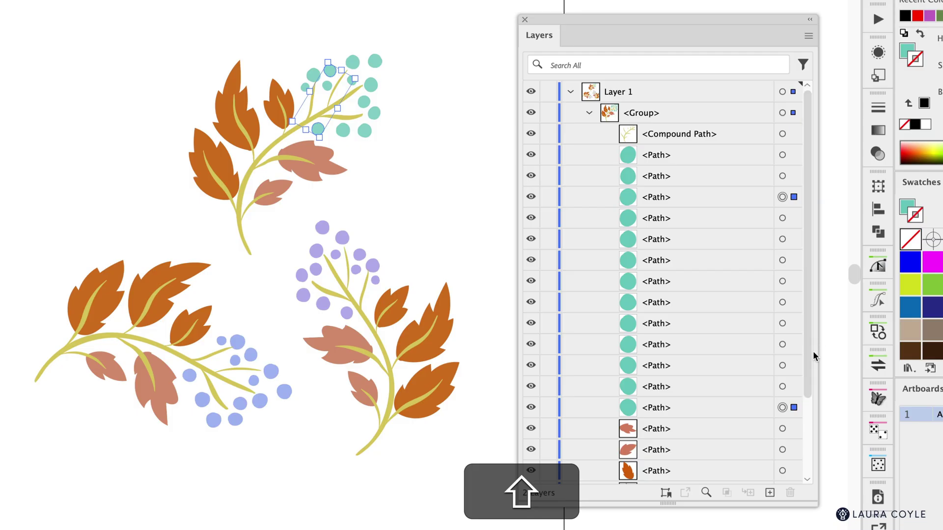
{"action": "left_click", "coordinate": [793, 387], "text": "shift"}
{"action": "left_click", "coordinate": [794, 365], "text": "shift"}
{"action": "left_click", "coordinate": [793, 344], "text": "shift"}
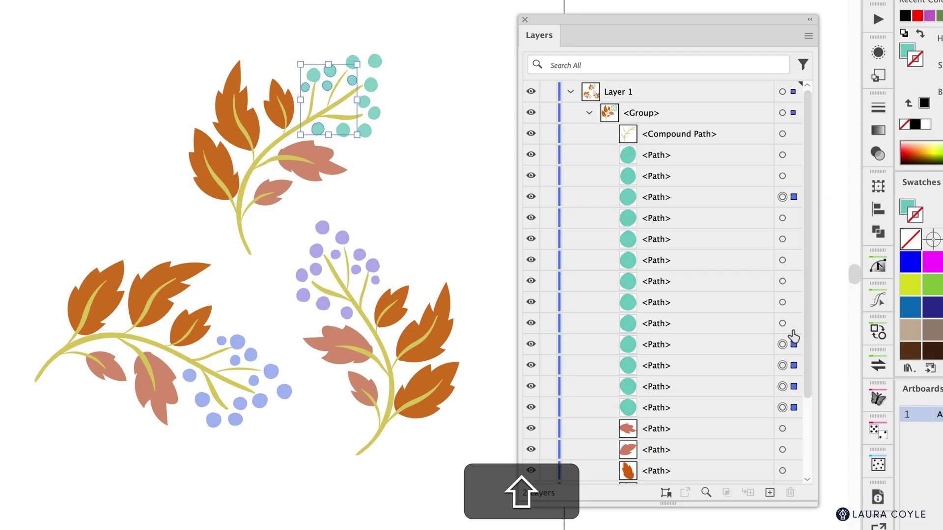
{"action": "left_click", "coordinate": [793, 323], "text": "shift"}
{"action": "left_click", "coordinate": [793, 302], "text": "shift"}
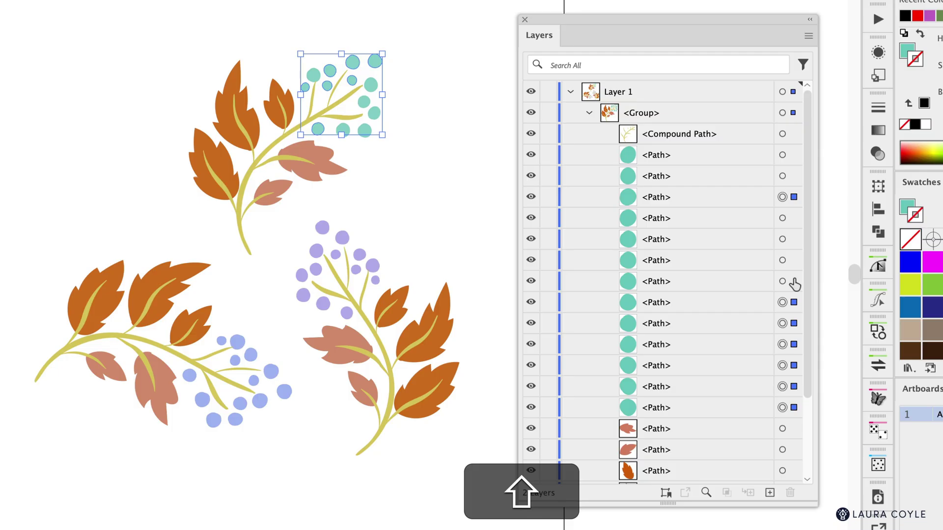
{"action": "left_click", "coordinate": [791, 281], "text": "shift"}
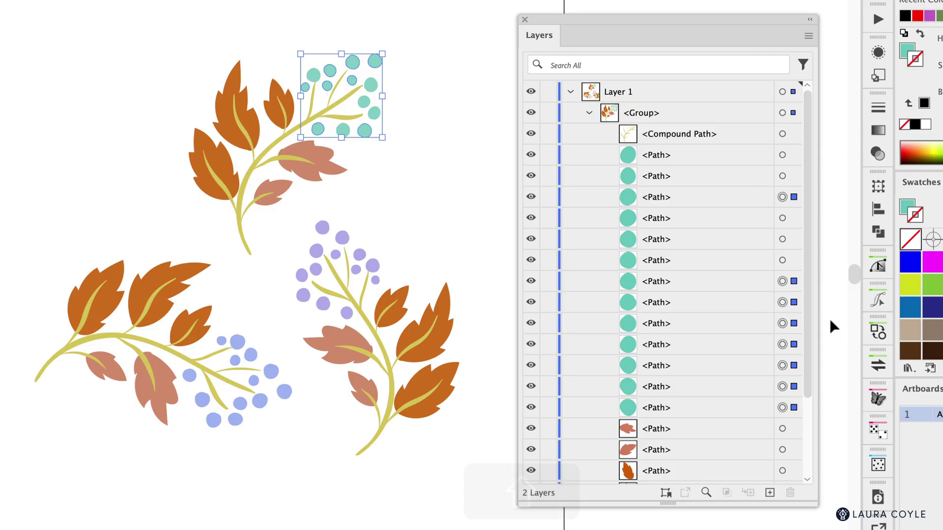
{"action": "left_click", "coordinate": [829, 319]}
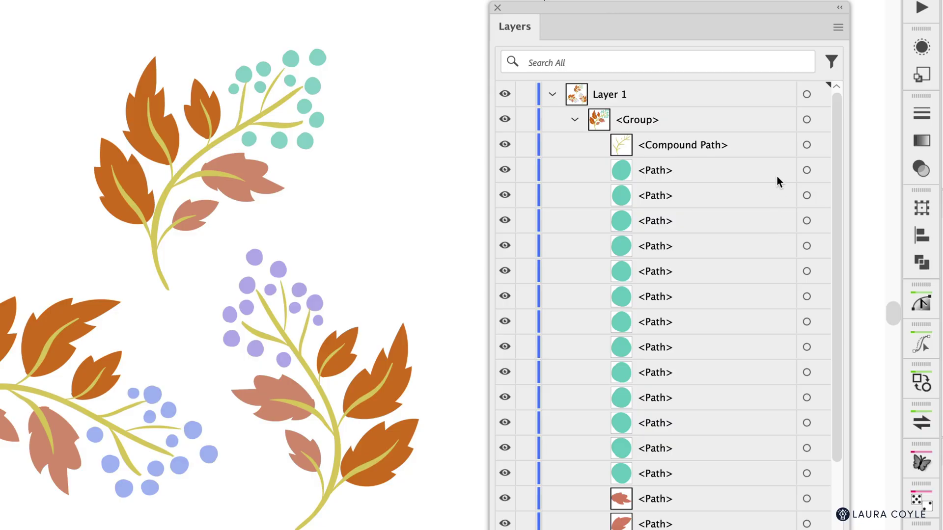
Select the top sprig's thirteen teal berry paths as one range, first to last, in Layers.
{"action": "left_click", "coordinate": [806, 169]}
{"action": "key", "text": "shift"}
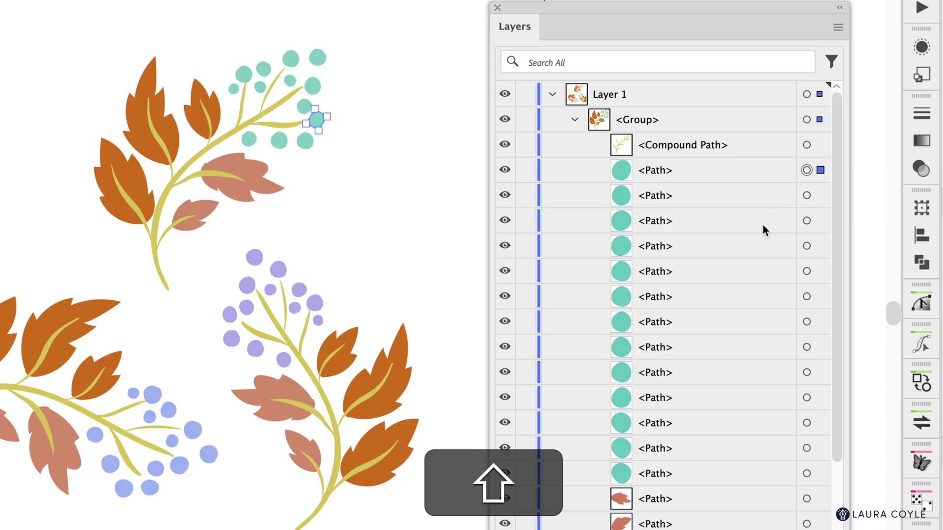
{"action": "left_click", "coordinate": [806, 473], "text": "shift"}
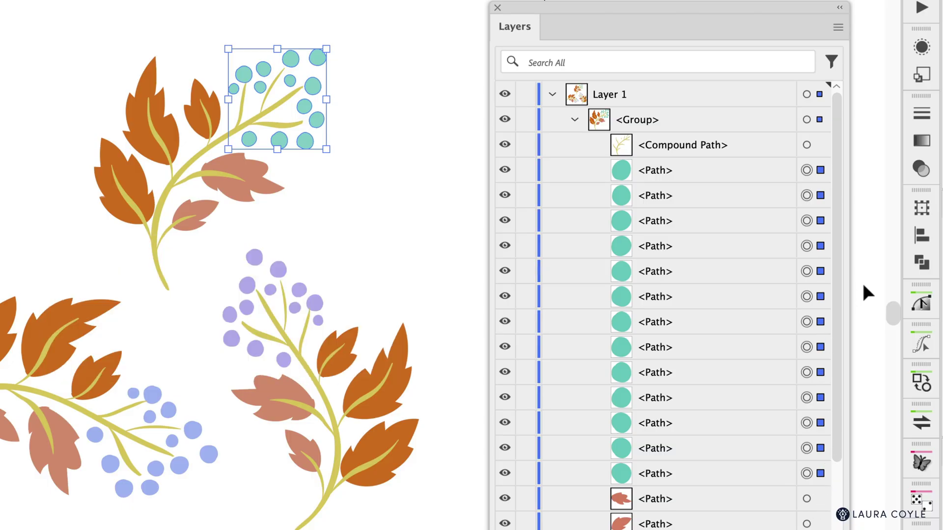
Select the first, third, fifth and two other separate teal berries, leaving the ones between unselected.
{"action": "left_click", "coordinate": [863, 286]}
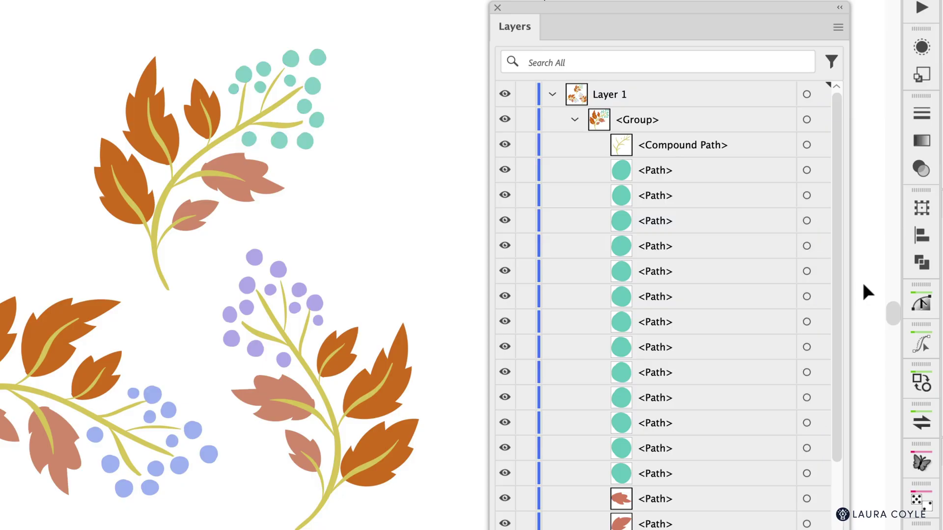
{"action": "left_click", "coordinate": [807, 171], "text": "super"}
{"action": "left_click", "coordinate": [806, 221], "text": "super"}
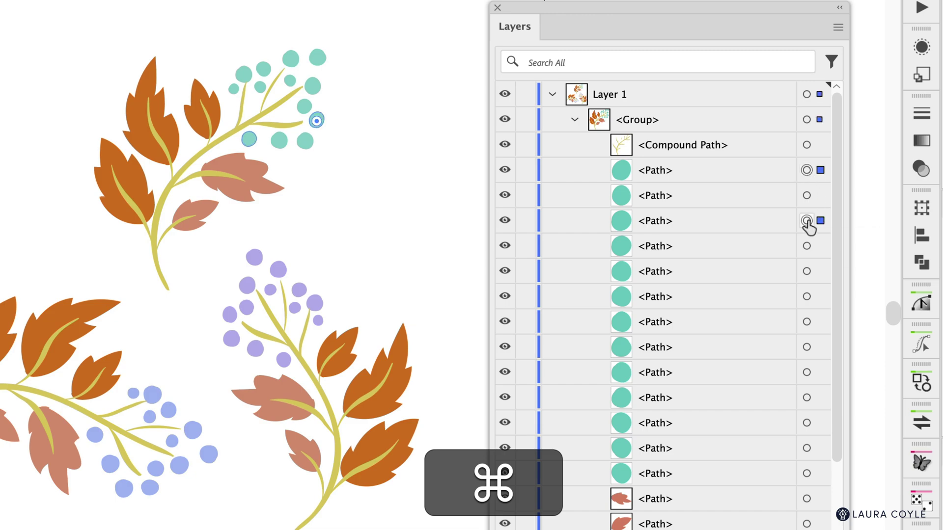
{"action": "left_click", "coordinate": [807, 271], "text": "super"}
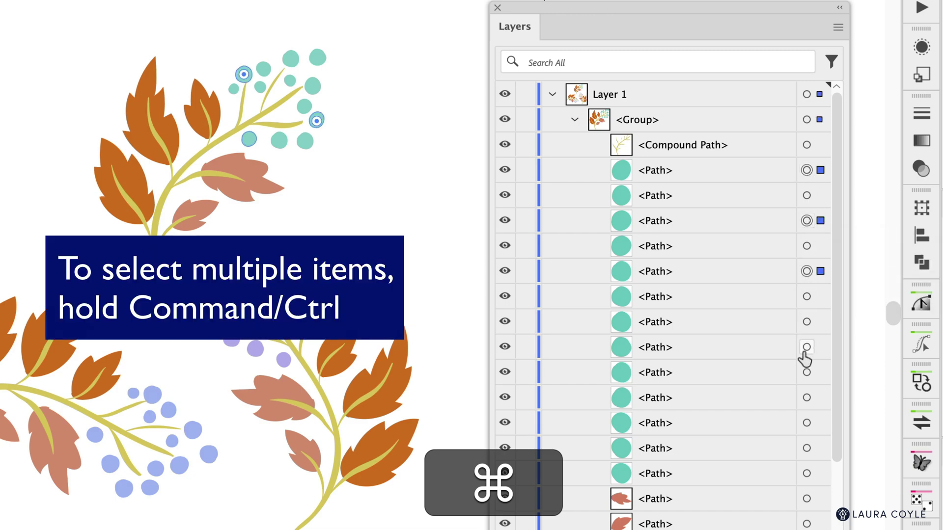
{"action": "left_click", "coordinate": [807, 373], "text": "super"}
{"action": "left_click", "coordinate": [806, 448], "text": "super"}
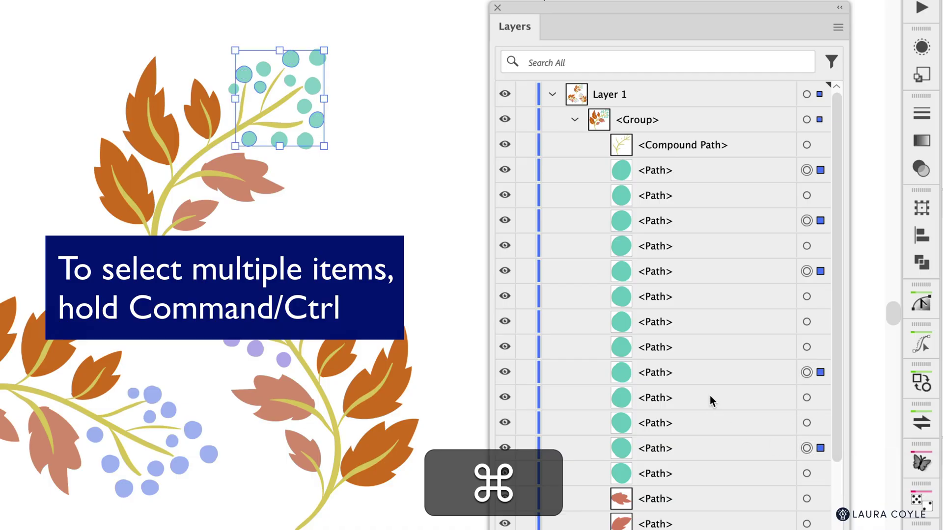
Group all the top motif's teal berry paths into one sub-group.
{"action": "left_click", "coordinate": [862, 387]}
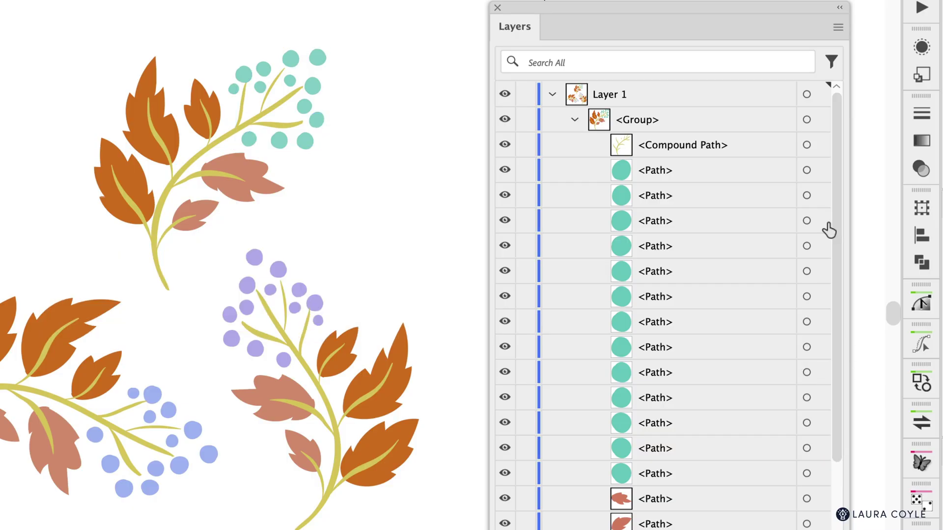
{"action": "left_click", "coordinate": [806, 170]}
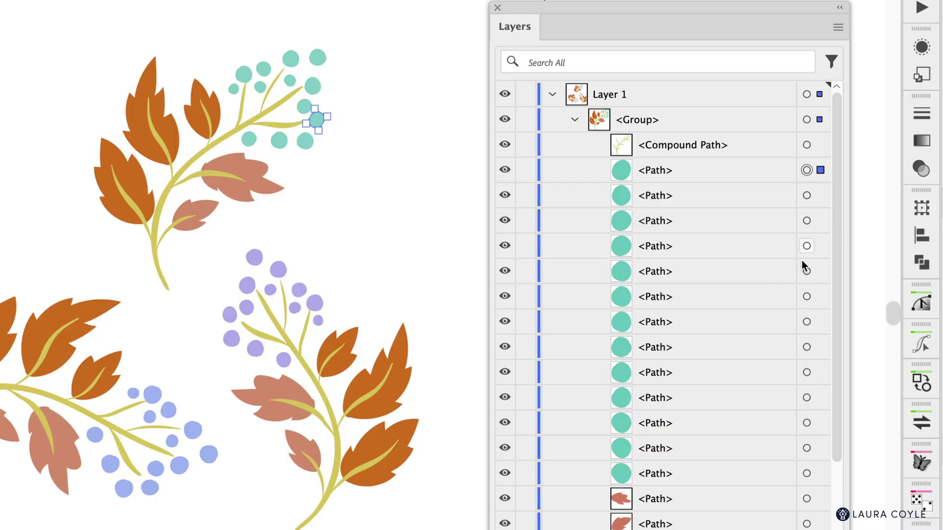
{"action": "left_click", "coordinate": [804, 473], "text": "shift"}
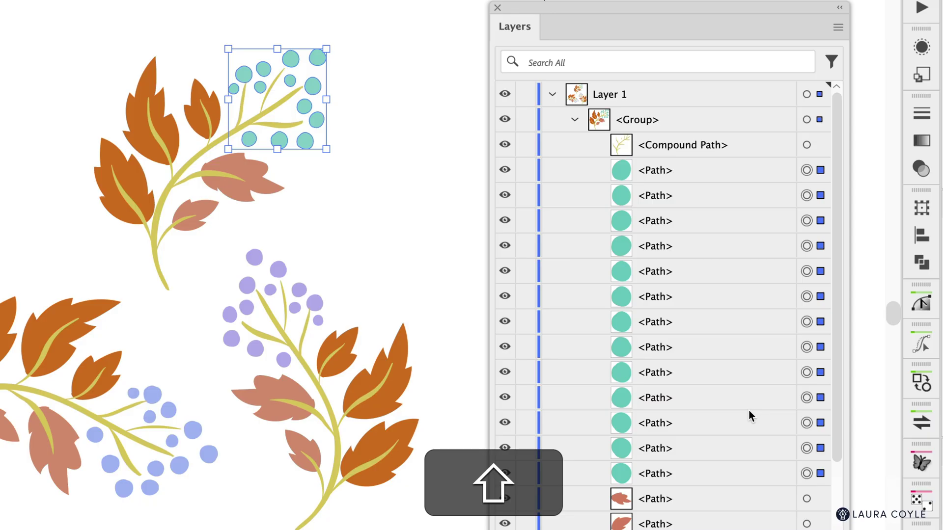
{"action": "key", "text": "super"}
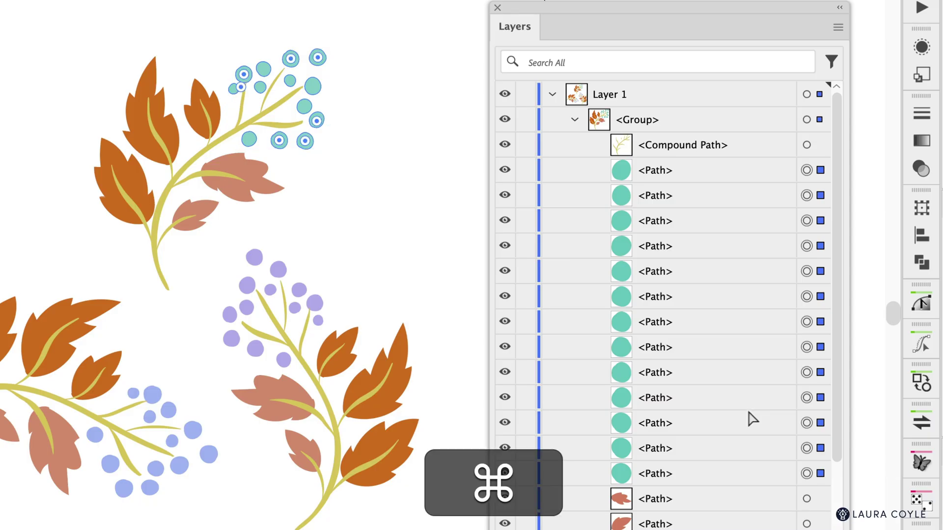
{"action": "key", "text": "super+g"}
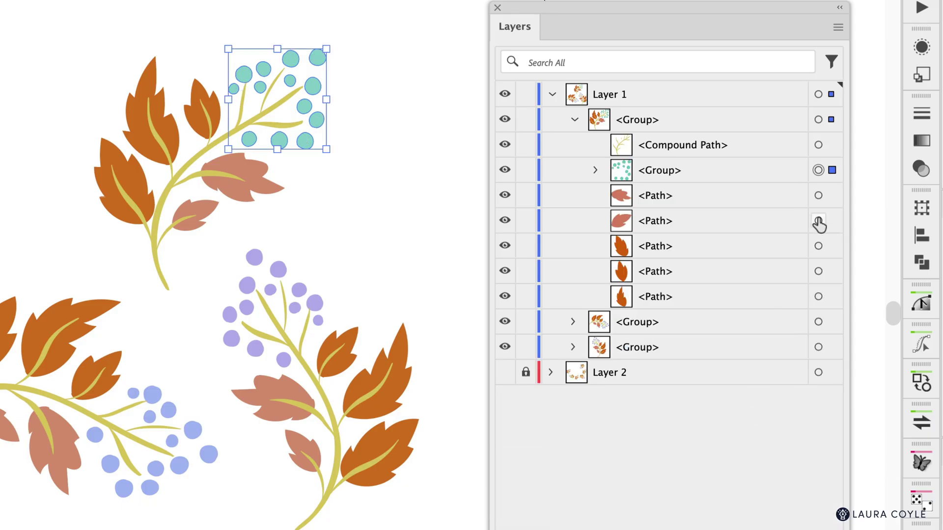
Group the motif's five orange leaf paths into their own sub-group.
{"action": "left_click", "coordinate": [817, 196]}
{"action": "key", "text": "shift"}
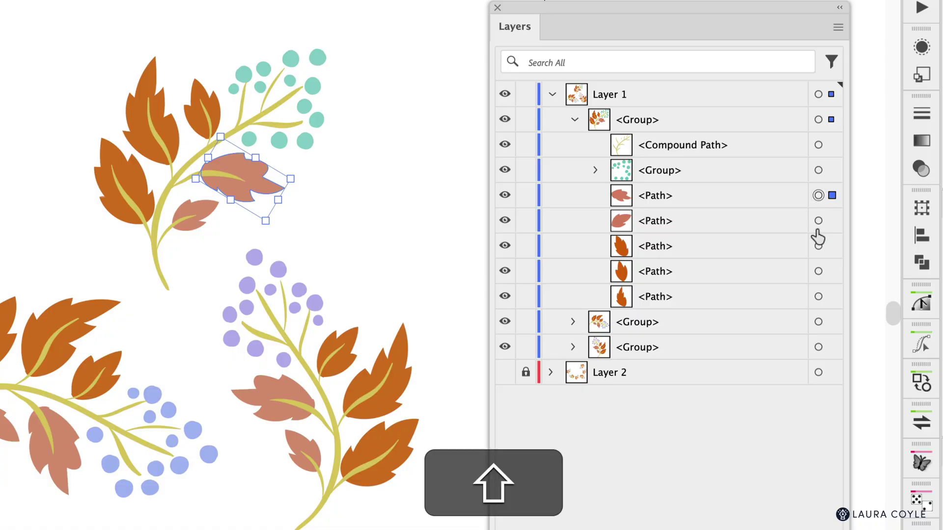
{"action": "left_click", "coordinate": [818, 296], "text": "shift"}
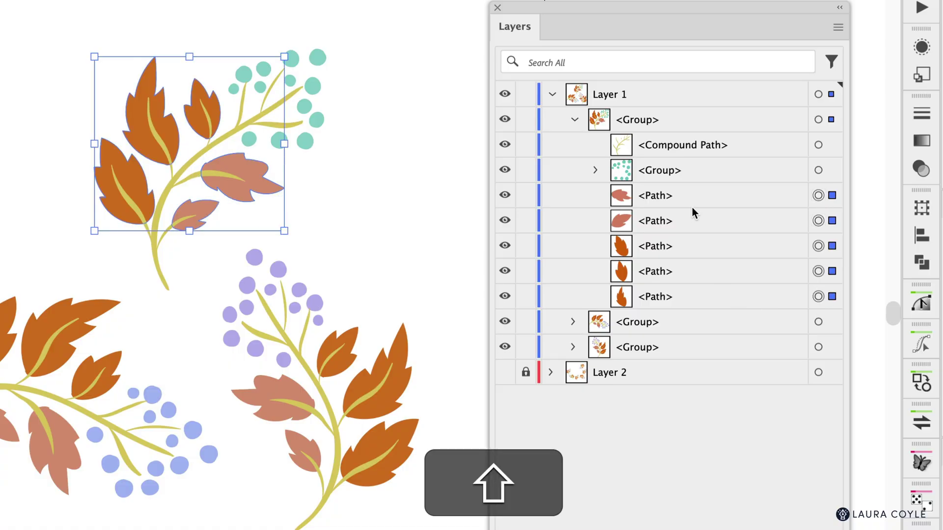
{"action": "key", "text": "super+g"}
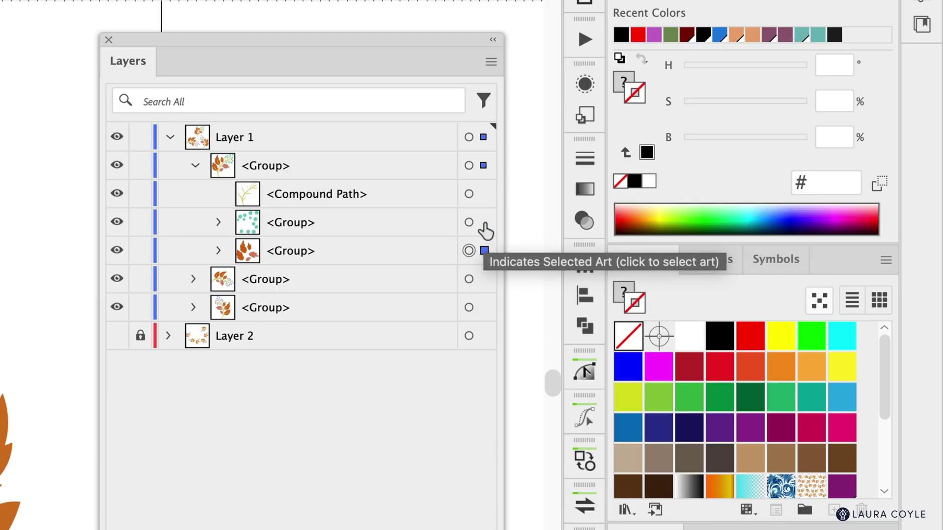
Target the stem, the teal berry sub-group and the orange leaf sub-group in turn, then expand the first group.
{"action": "left_click", "coordinate": [484, 222]}
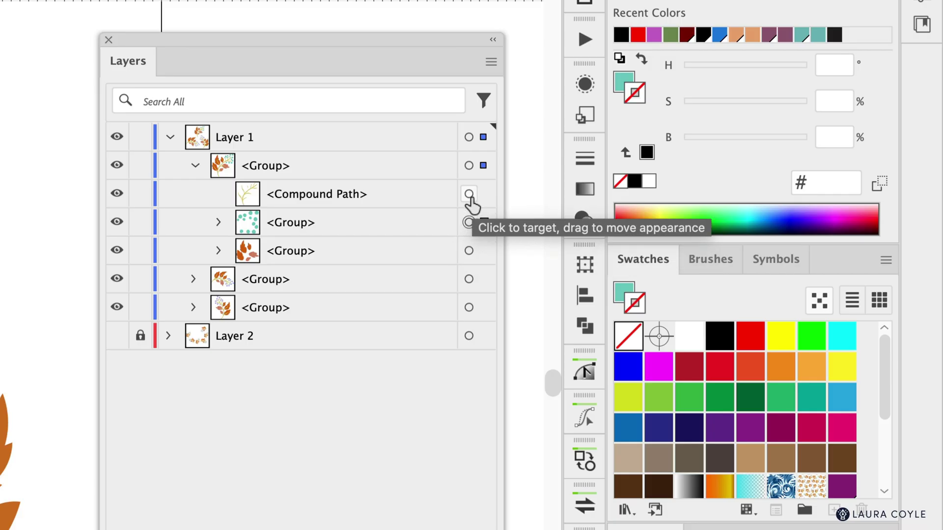
{"action": "left_click", "coordinate": [468, 194]}
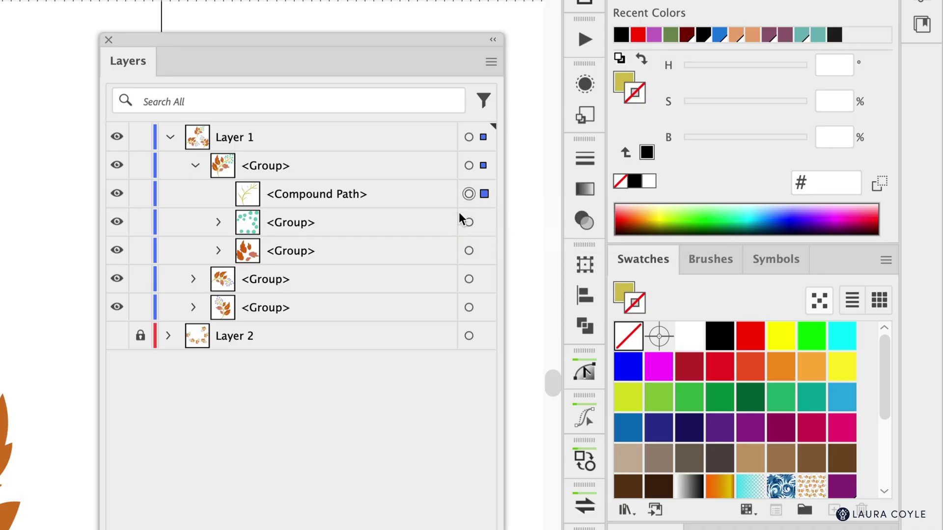
{"action": "left_click", "coordinate": [468, 222]}
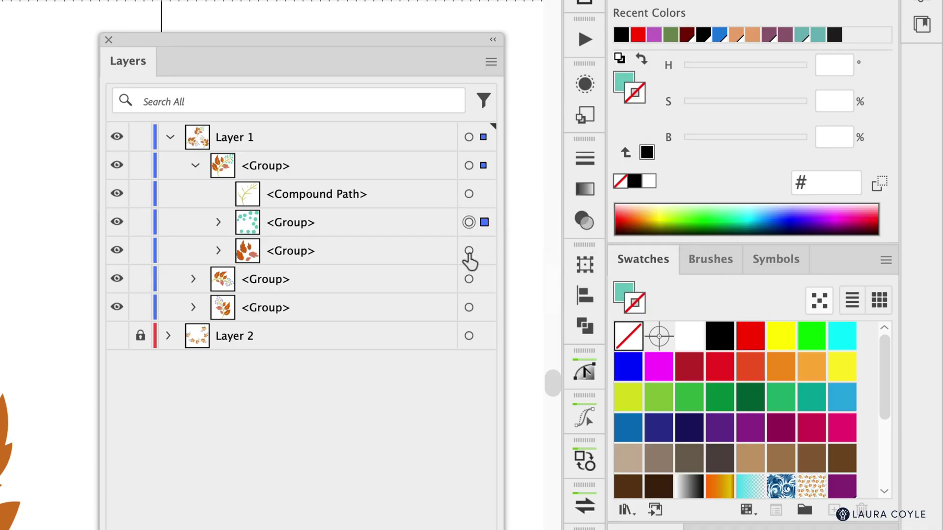
{"action": "left_click", "coordinate": [468, 250]}
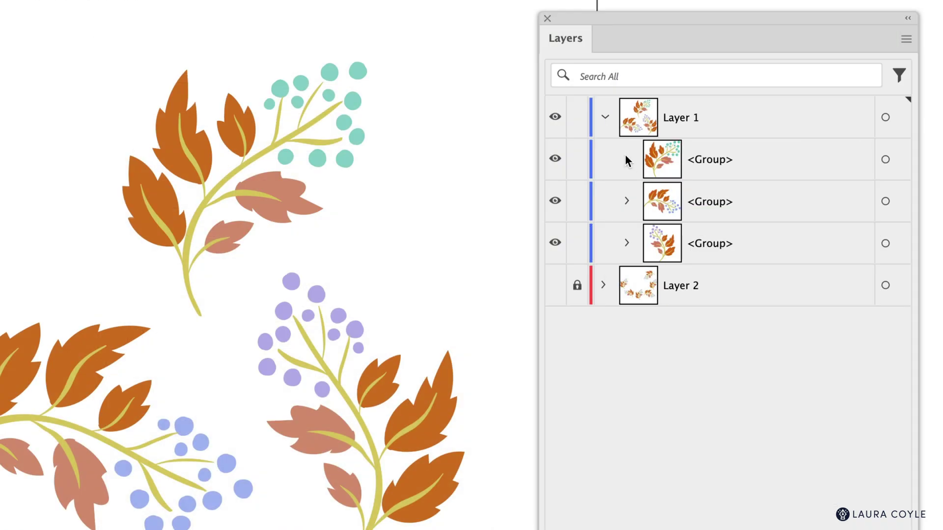
{"action": "left_click", "coordinate": [627, 159]}
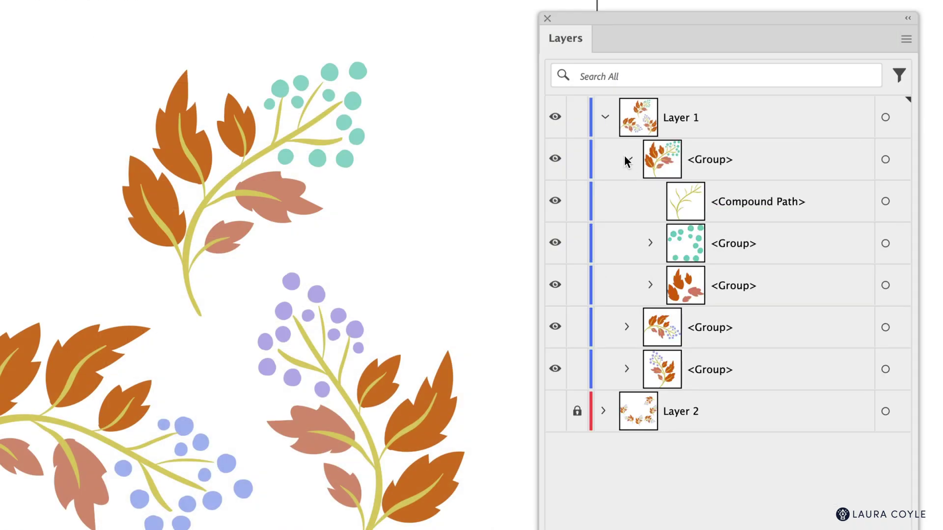
Target the top sprig group as a whole, showing its mixed fill, no stroke and 100% opacity.
{"action": "left_click", "coordinate": [899, 160]}
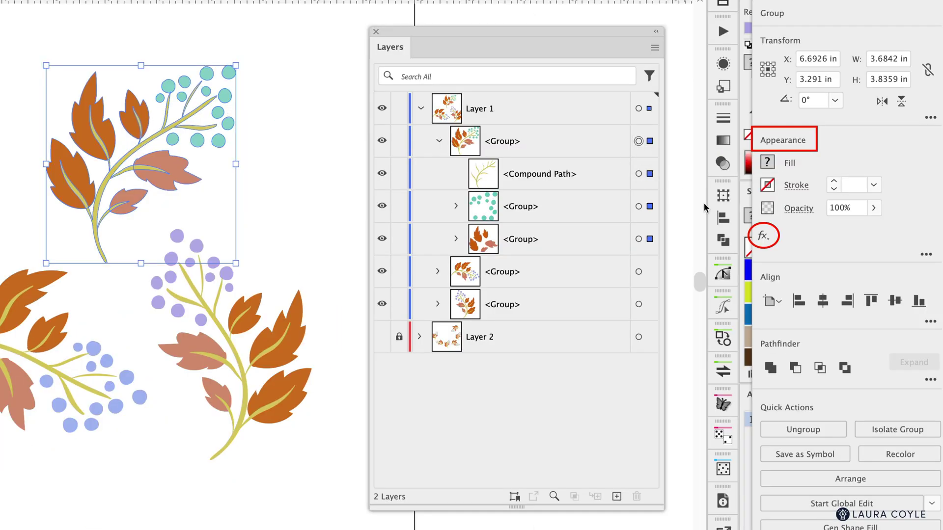
Apply a Stylize > Drop Shadow with Multiply at 75% opacity to the whole teal-berry group.
{"action": "left_click", "coordinate": [762, 237]}
{"action": "mouse_move", "coordinate": [773, 251]}
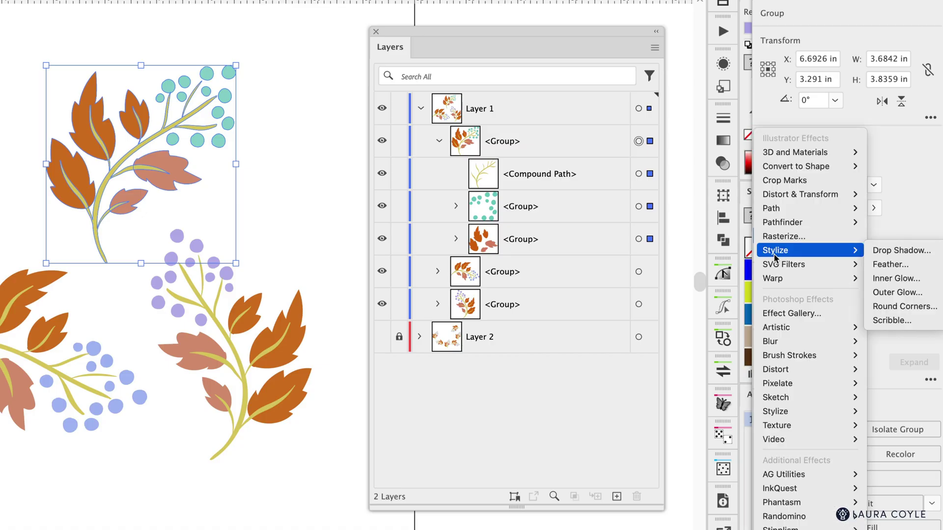
{"action": "left_click", "coordinate": [890, 251]}
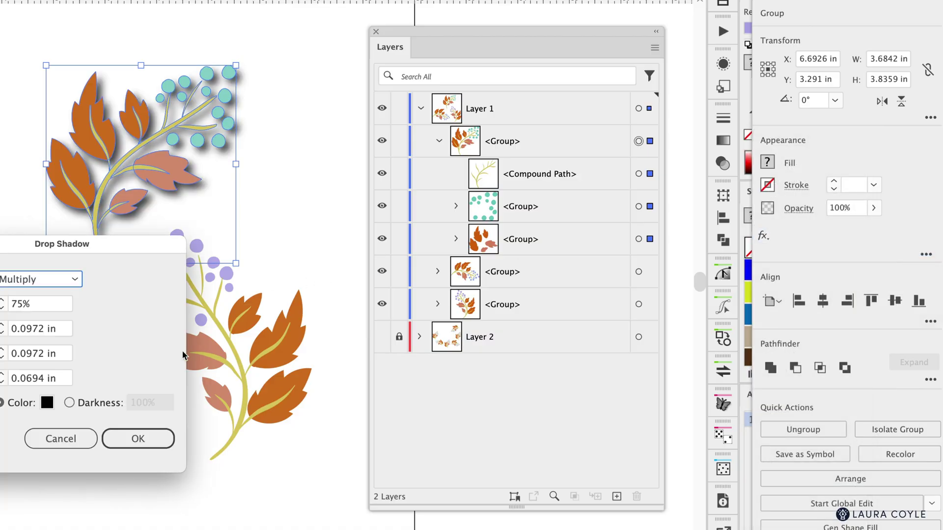
{"action": "left_click", "coordinate": [138, 439]}
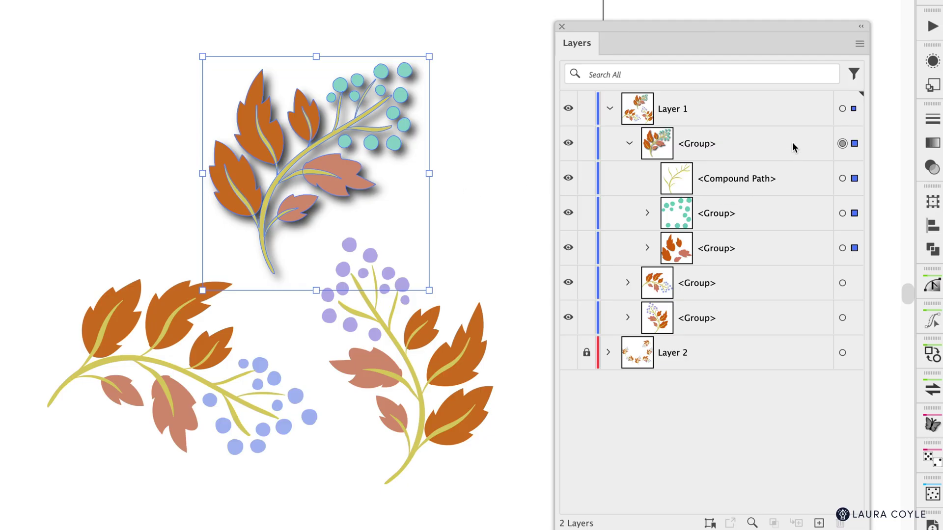
{"action": "key", "text": "super"}
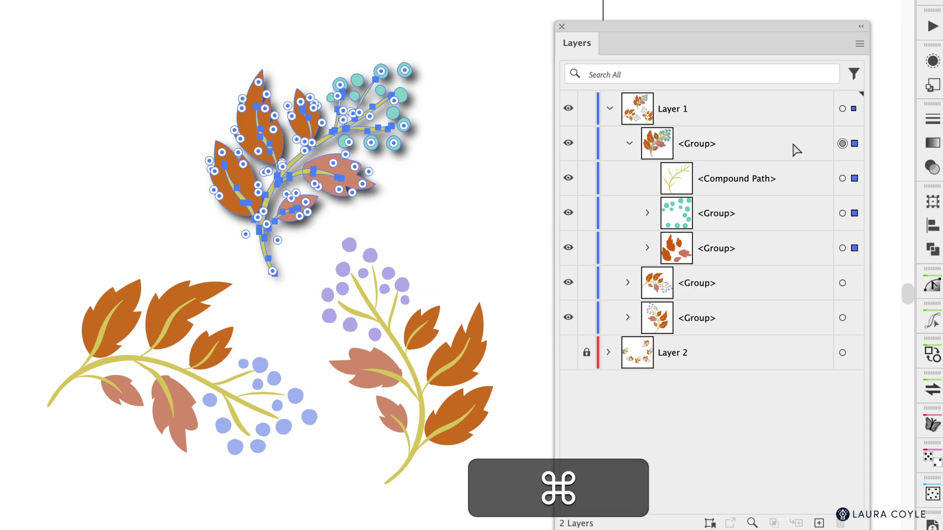
{"action": "key", "text": "super+shift+g"}
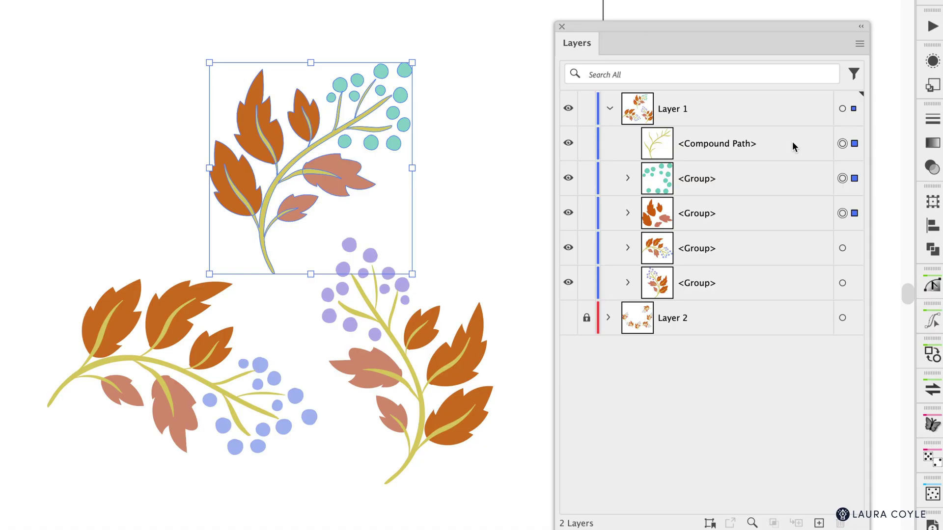
{"action": "key", "text": "super+z"}
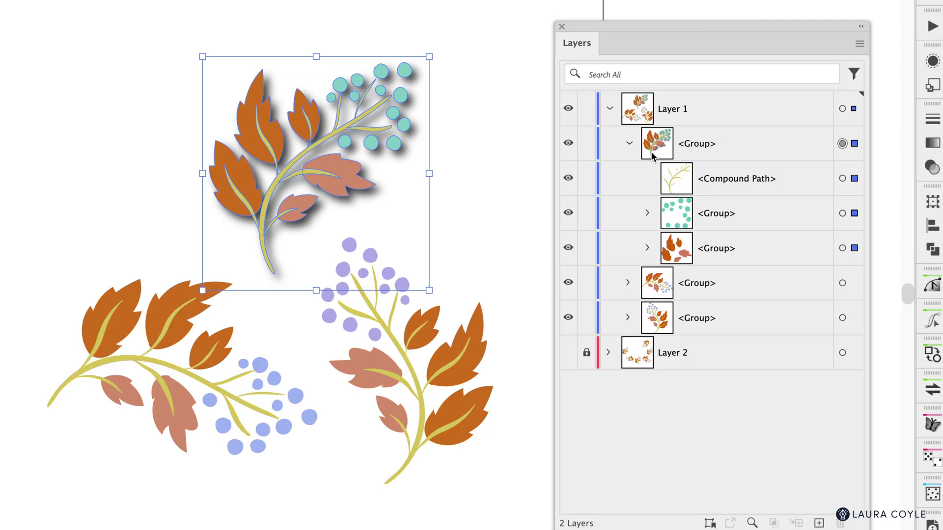
Move the drop shadow between groups by dragging its target, then Option-drag a copy onto another group.
{"action": "left_click", "coordinate": [628, 143]}
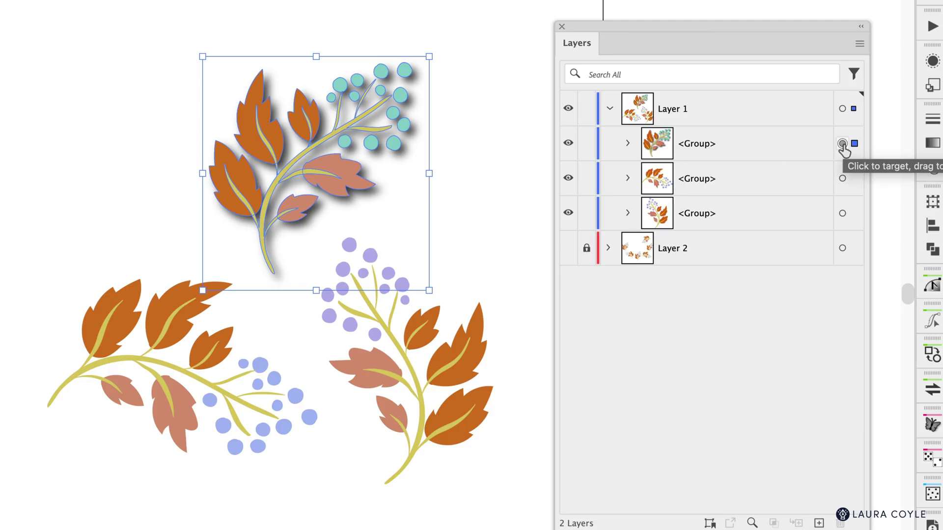
{"action": "left_click_drag", "start_coordinate": [844, 184], "coordinate": [844, 185]}
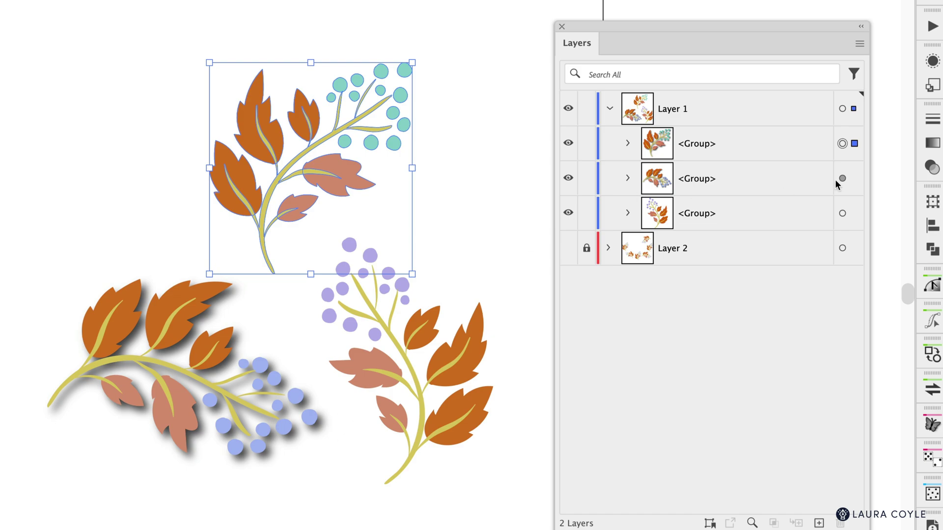
{"action": "left_click_drag", "start_coordinate": [842, 178], "coordinate": [842, 214]}
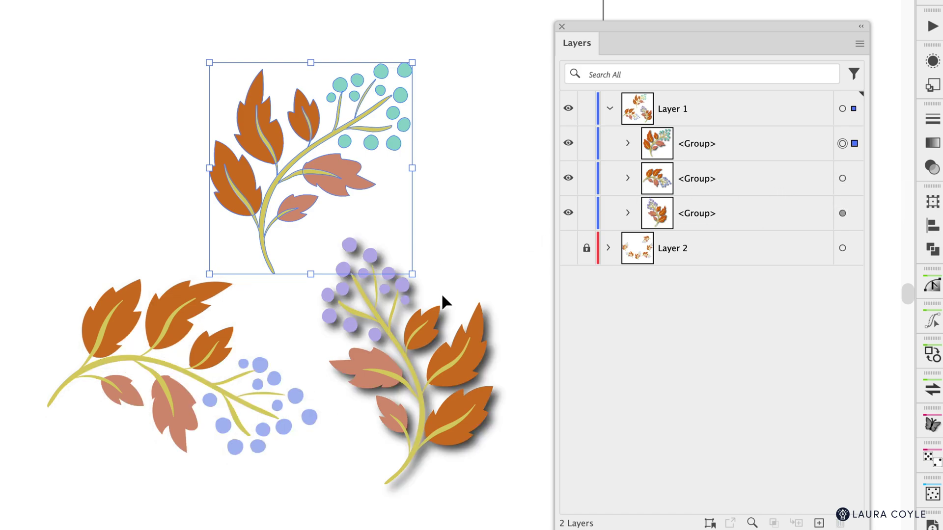
{"action": "left_click", "coordinate": [842, 214]}
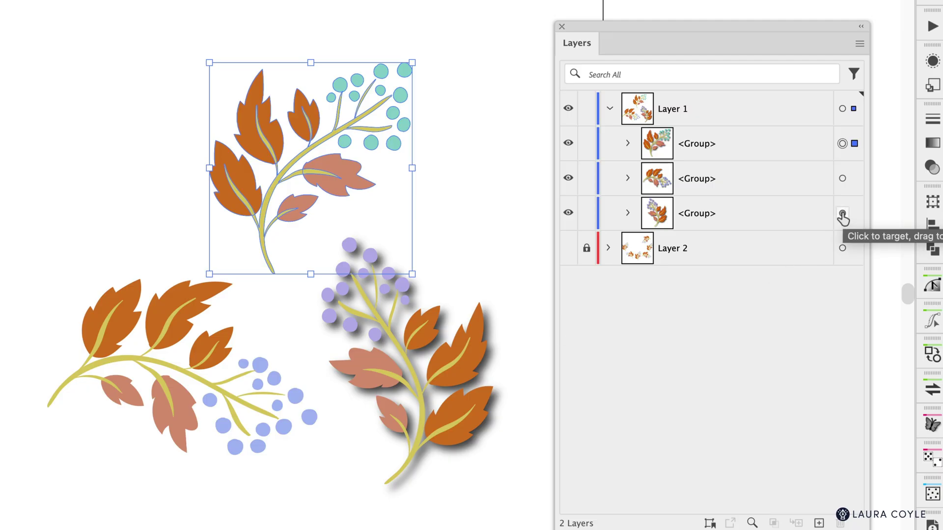
{"action": "left_click_drag", "start_coordinate": [842, 215], "coordinate": [841, 144]}
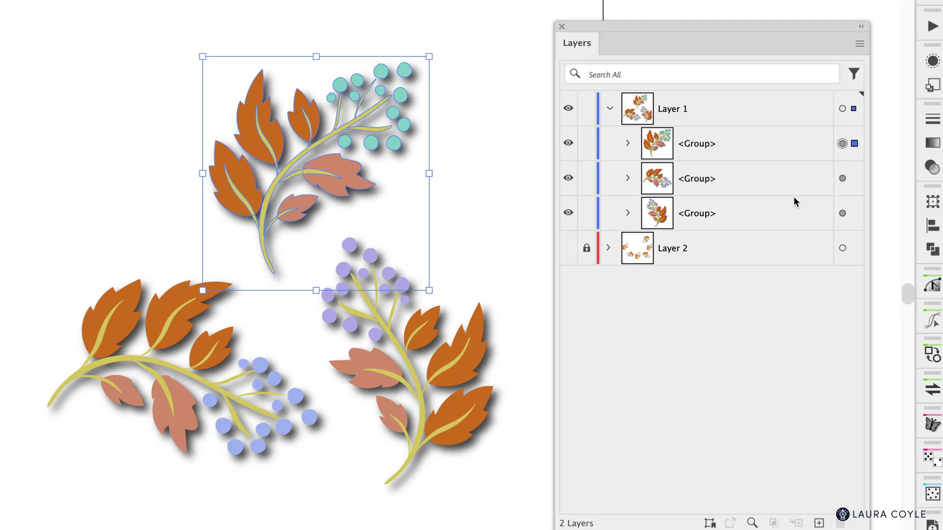
Select all three shadowed motif groups together, then deselect the artwork.
{"action": "left_click", "coordinate": [842, 178]}
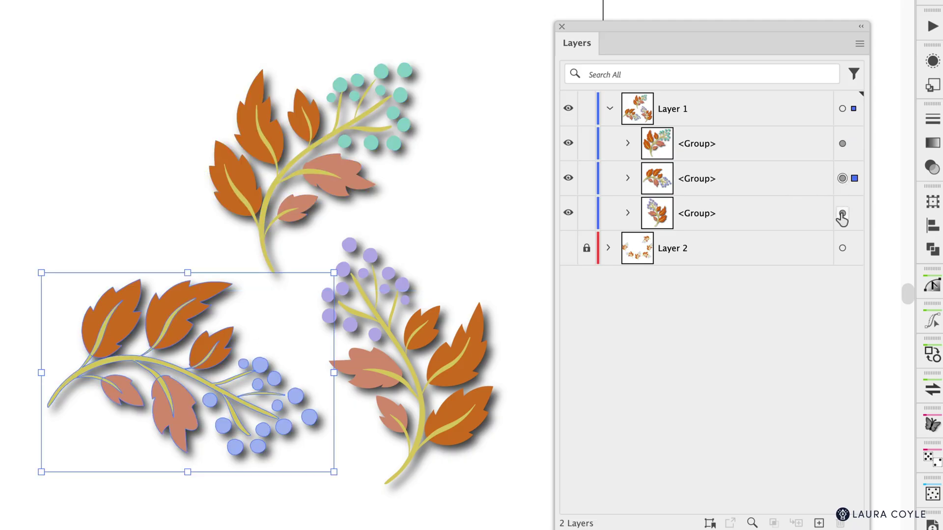
{"action": "left_click", "coordinate": [842, 213]}
{"action": "left_click", "coordinate": [842, 143], "text": "shift"}
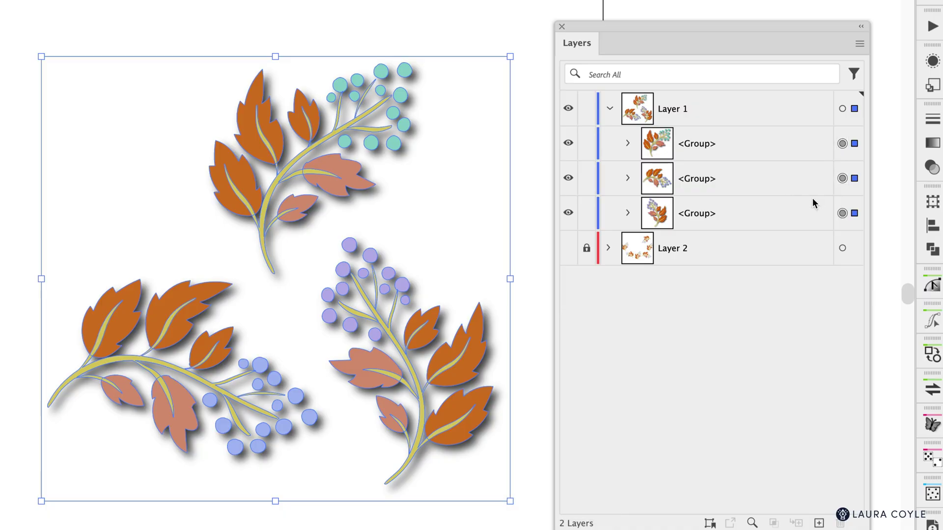
{"action": "left_click", "coordinate": [888, 202]}
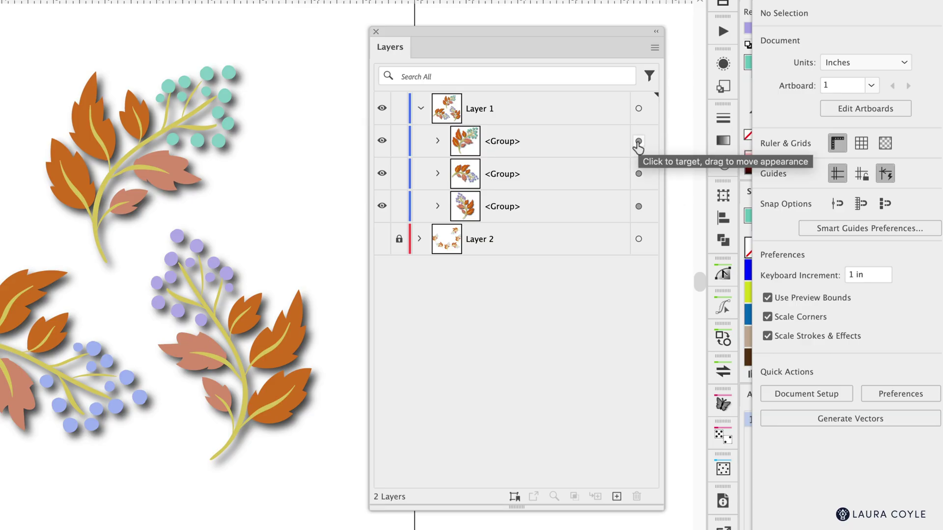
Delete the Drop Shadow from the top, lower-left and right sprig groups, then deselect everything.
{"action": "left_click", "coordinate": [638, 141]}
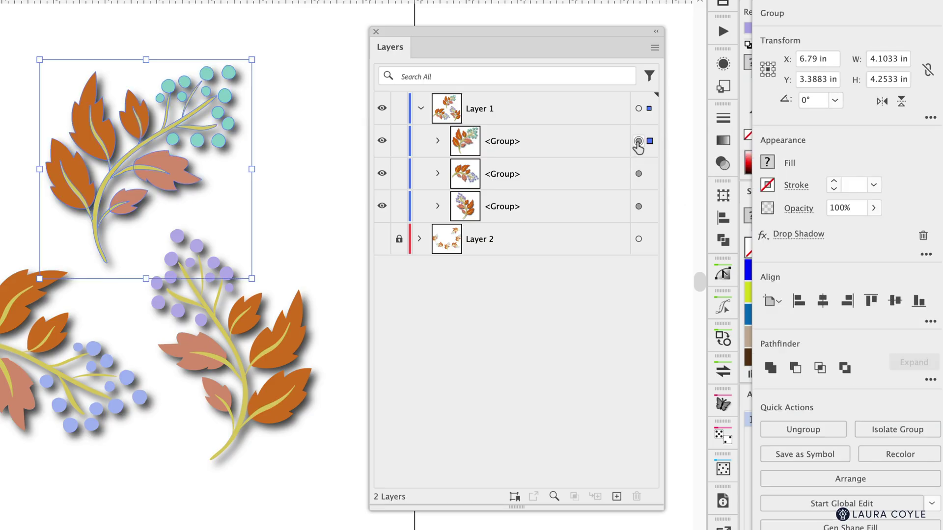
{"action": "left_click", "coordinate": [923, 237]}
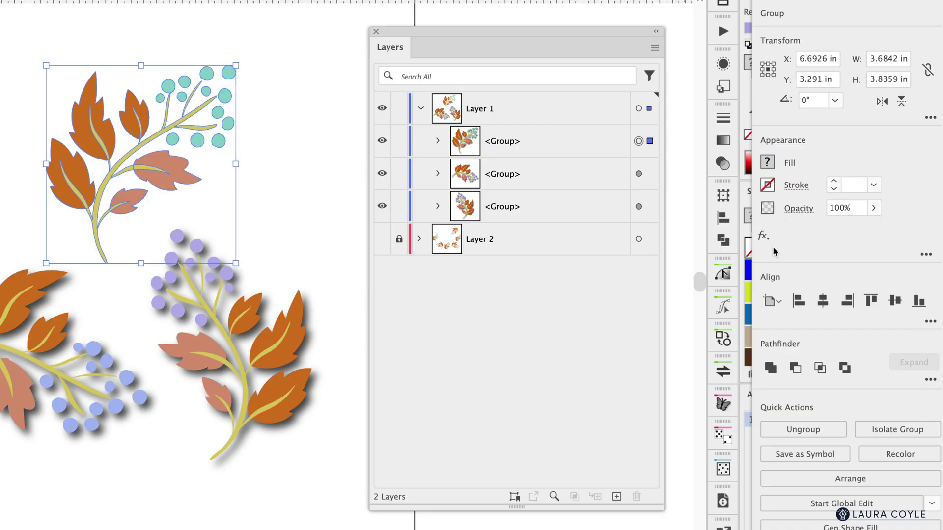
{"action": "left_click", "coordinate": [638, 174]}
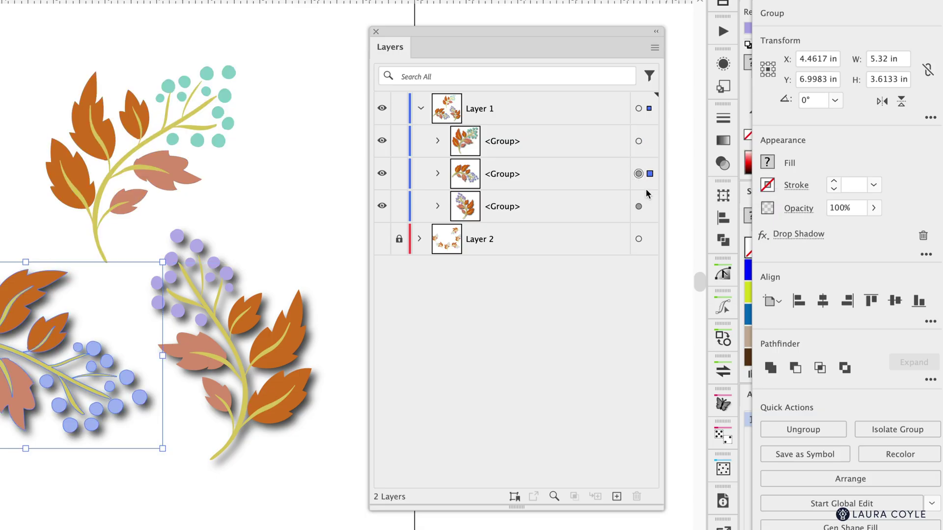
{"action": "left_click", "coordinate": [923, 237]}
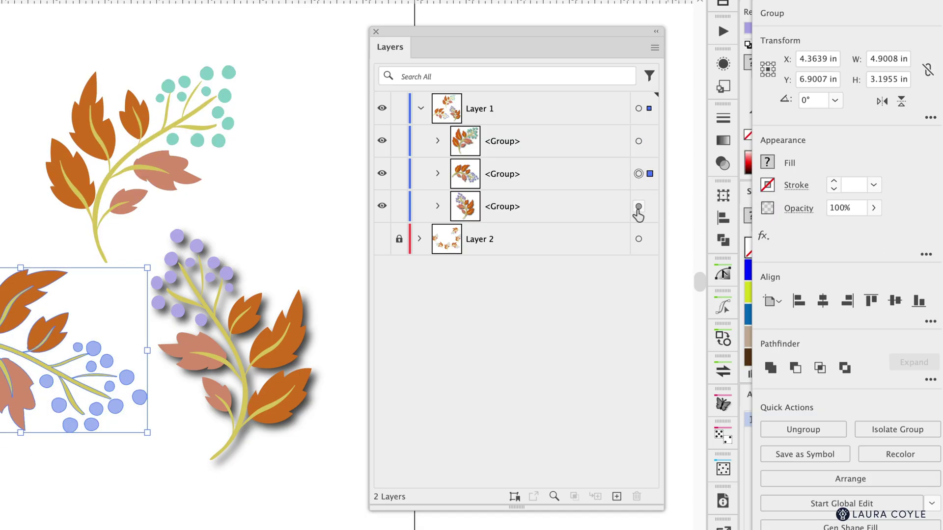
{"action": "left_click", "coordinate": [638, 206]}
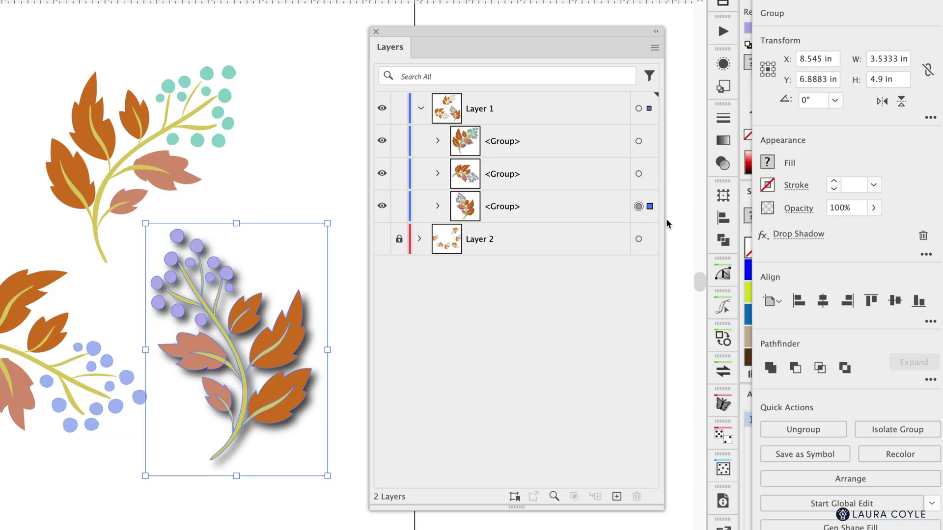
{"action": "left_click", "coordinate": [923, 237]}
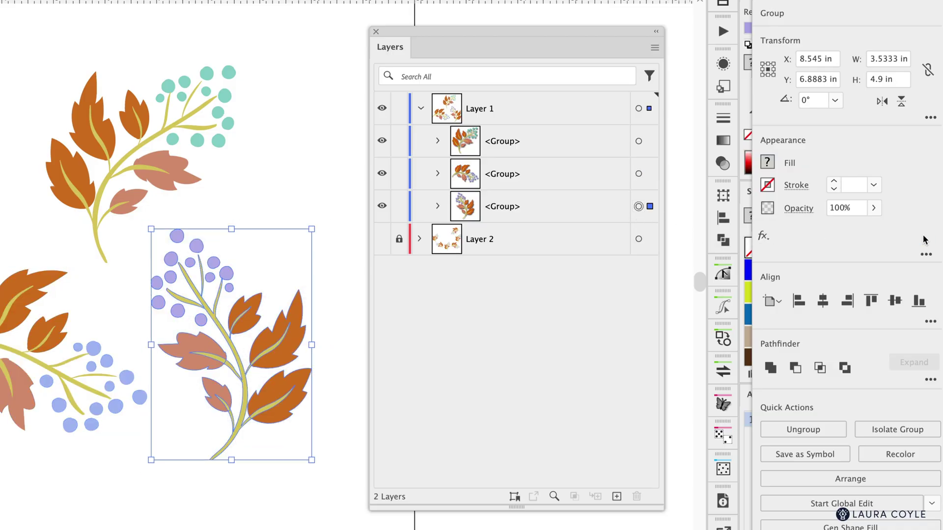
{"action": "left_click", "coordinate": [675, 240]}
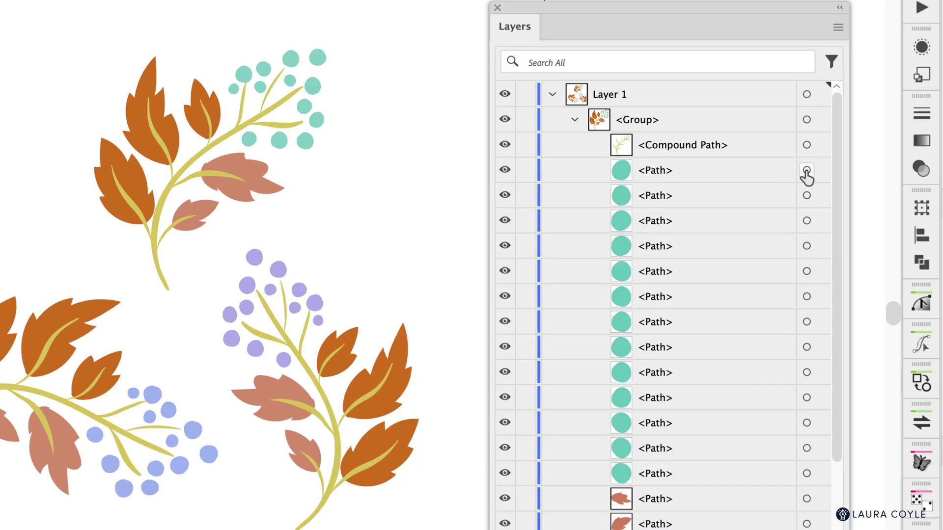
Select the top sprig's 13 teal berry paths, from the first through the last.
{"action": "left_click", "coordinate": [628, 164]}
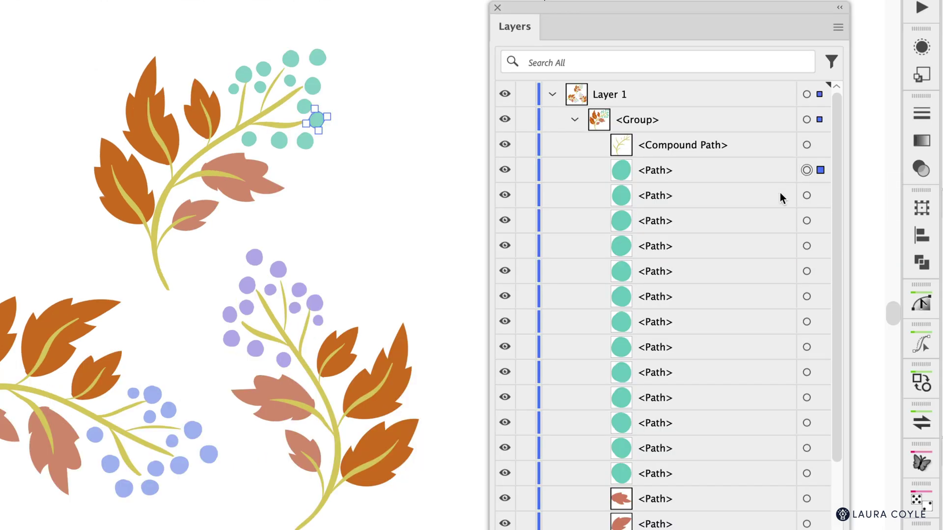
{"action": "left_click", "coordinate": [806, 474], "text": "shift"}
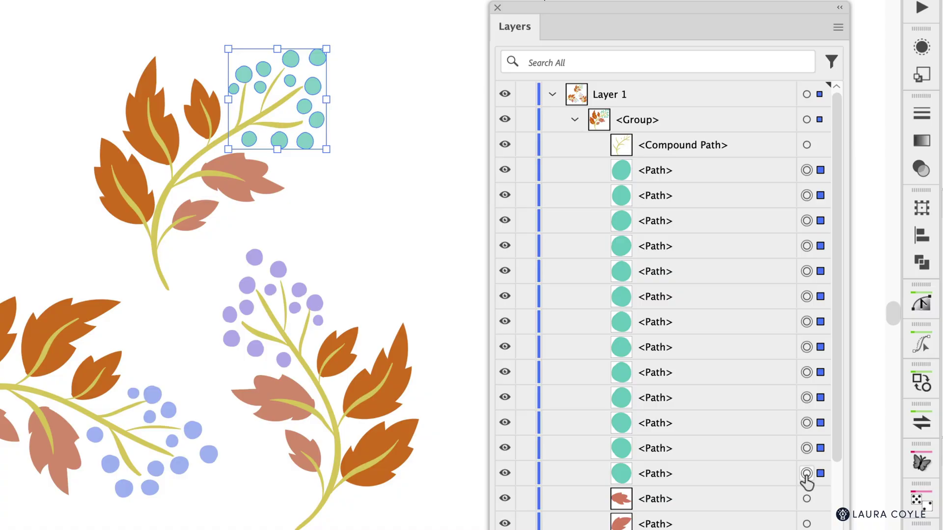